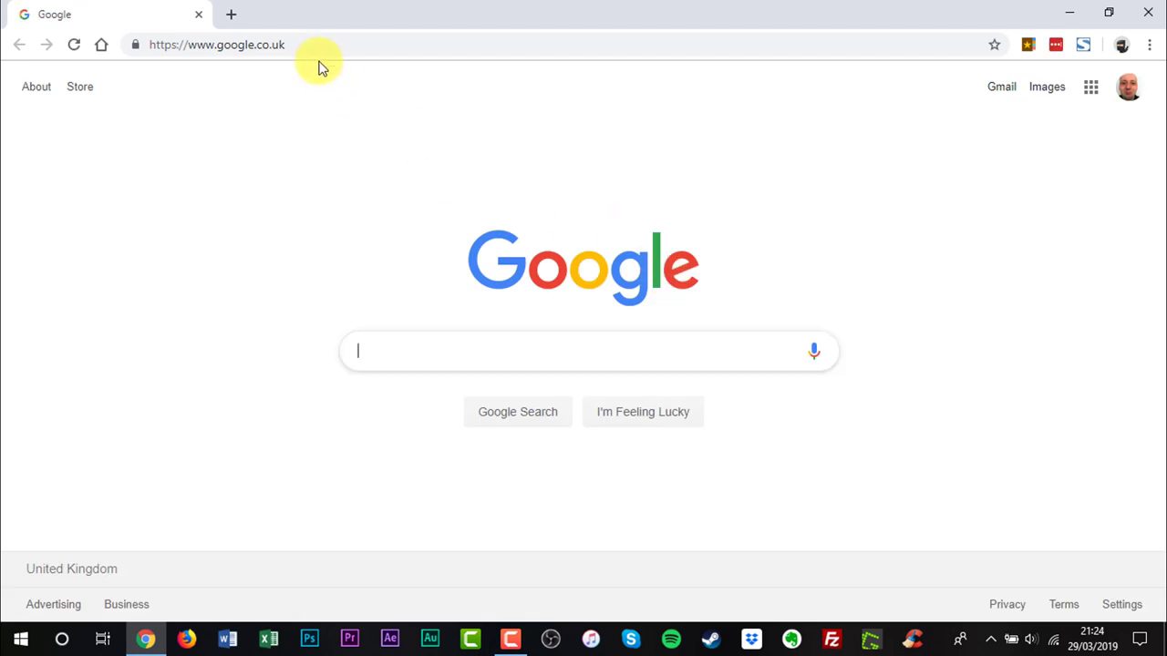
Step: Load amazon.com/your-garage in Chrome's address bar
click(309, 43)
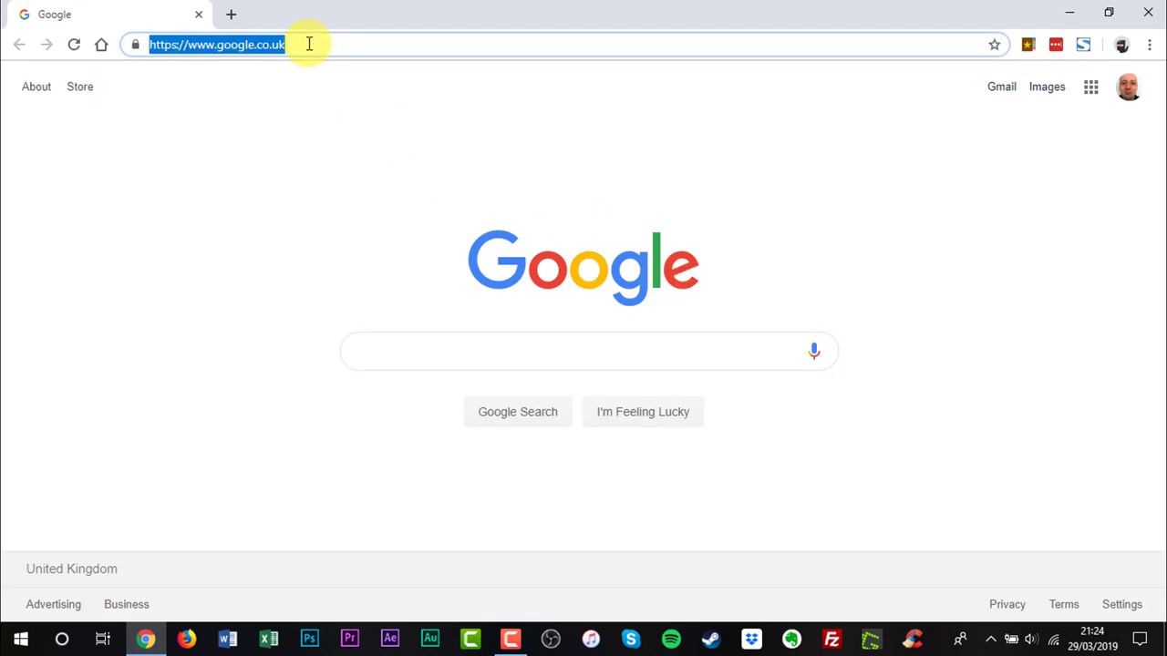
text(am)
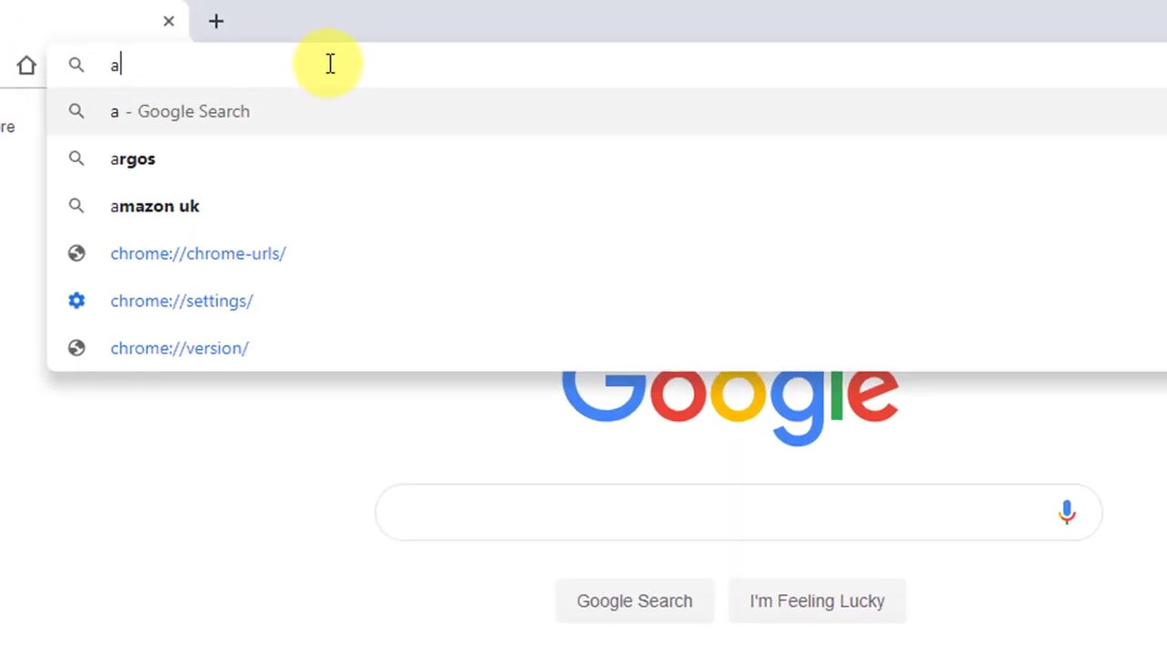
text(a)
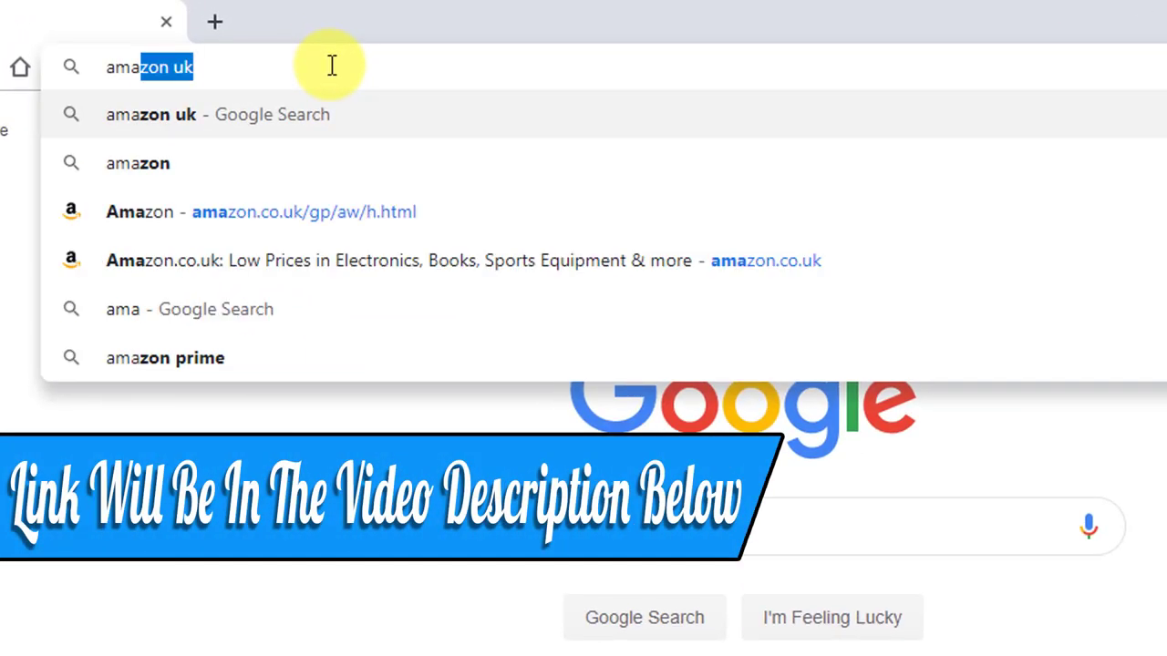
text(zo)
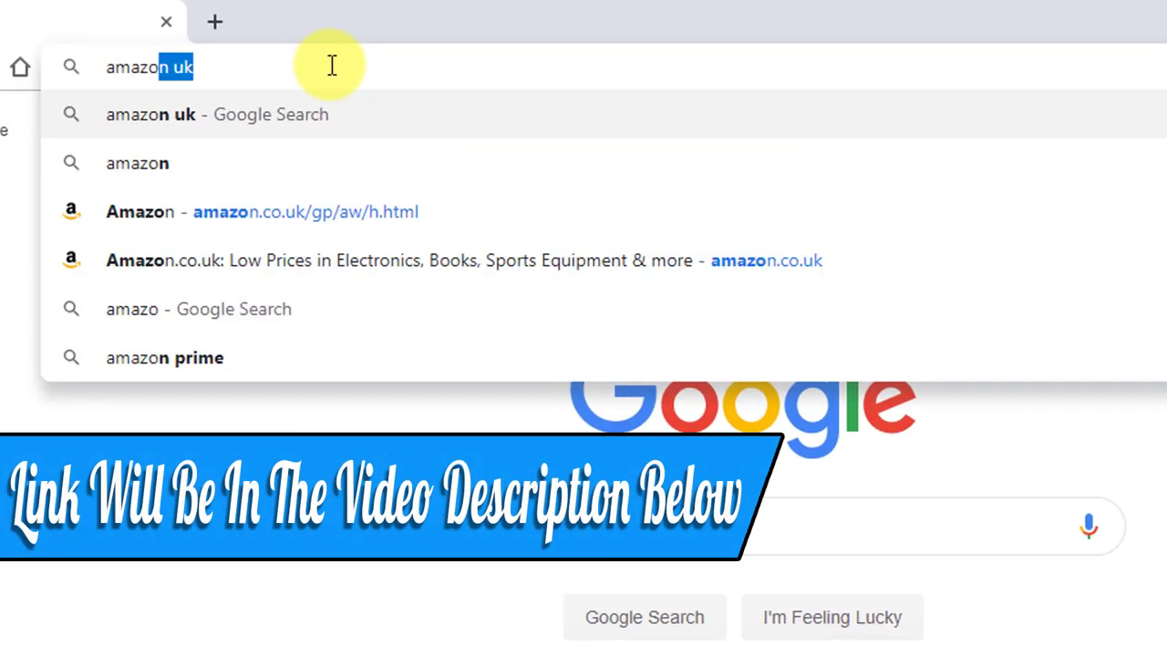
text(n.com)
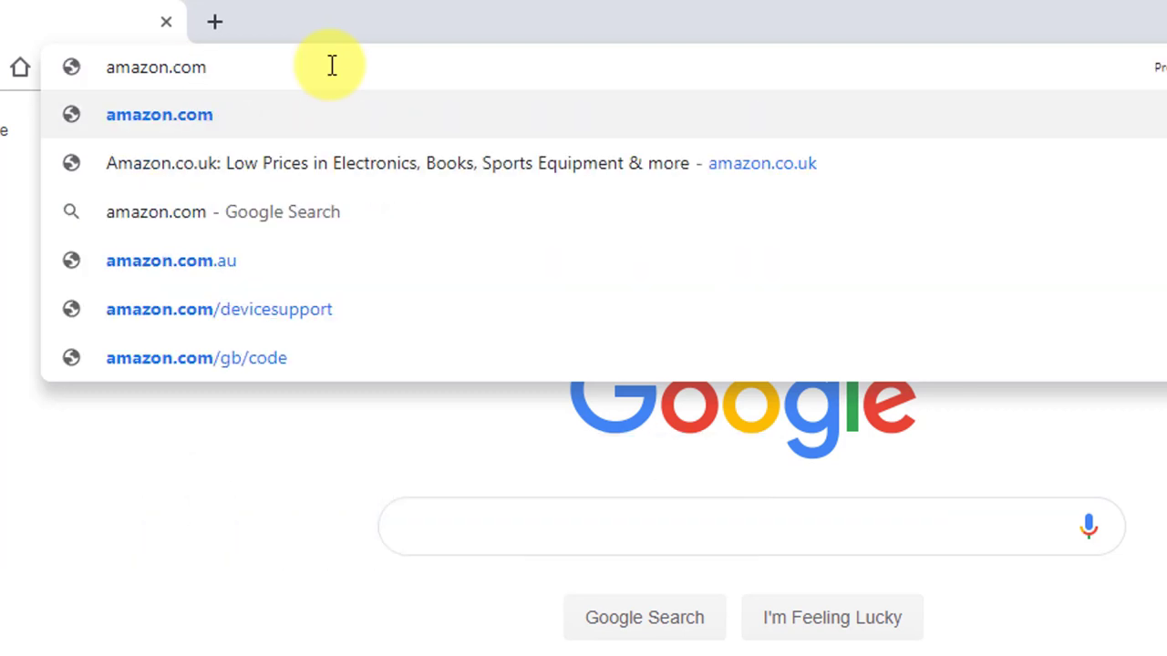
text(/you)
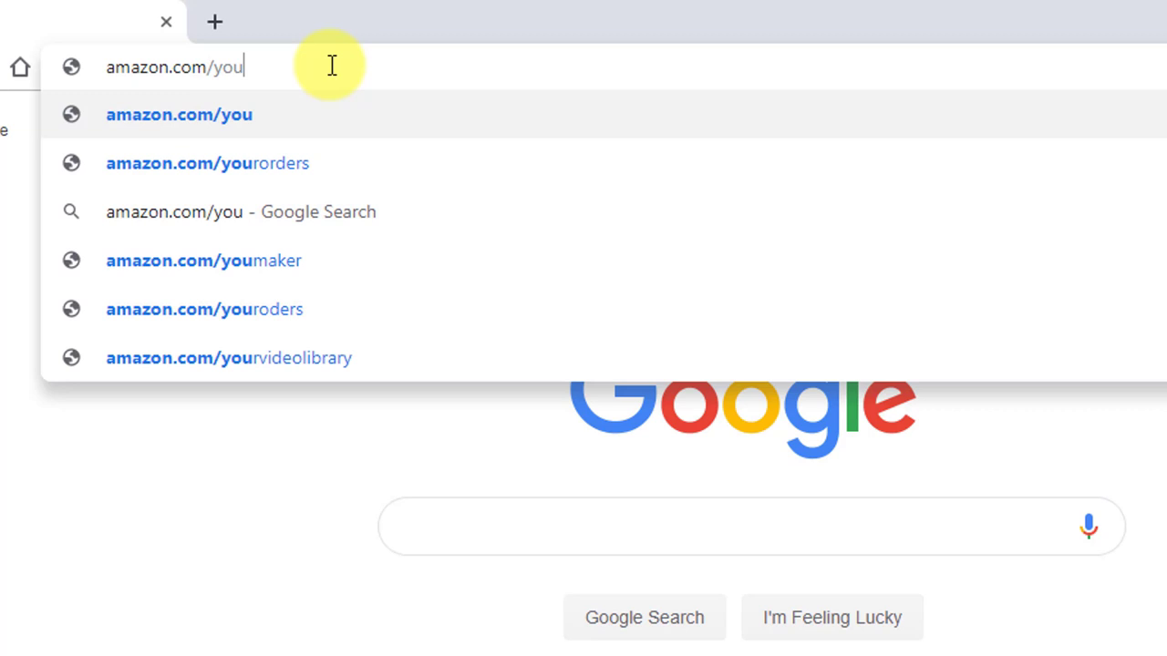
text(r-g)
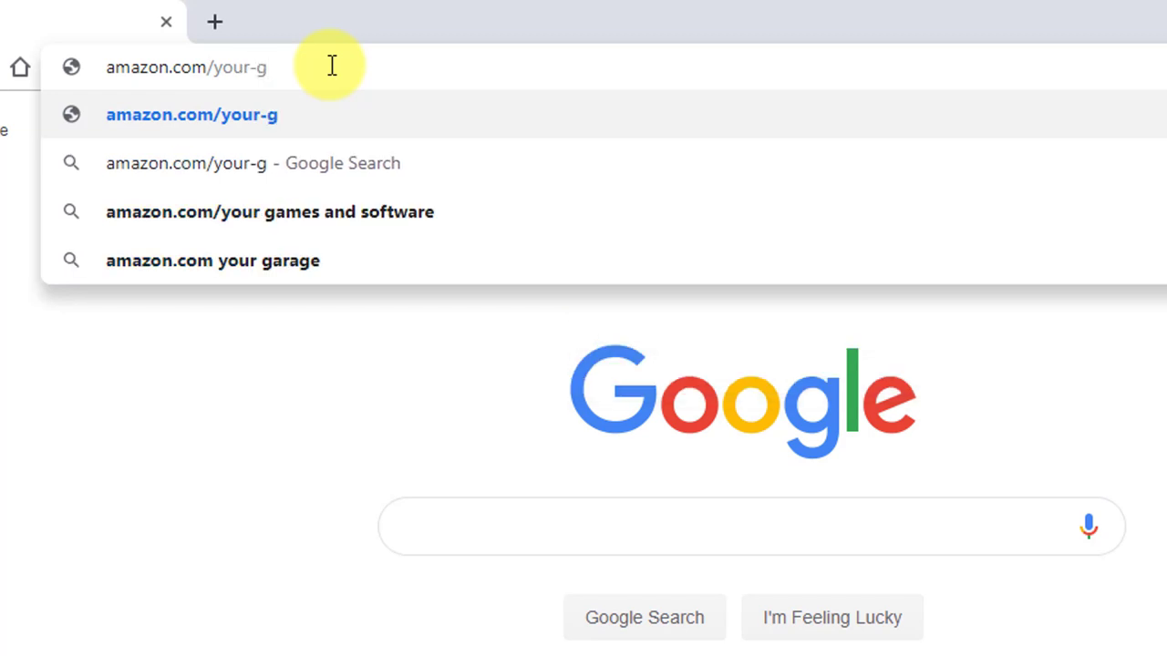
text(arage)
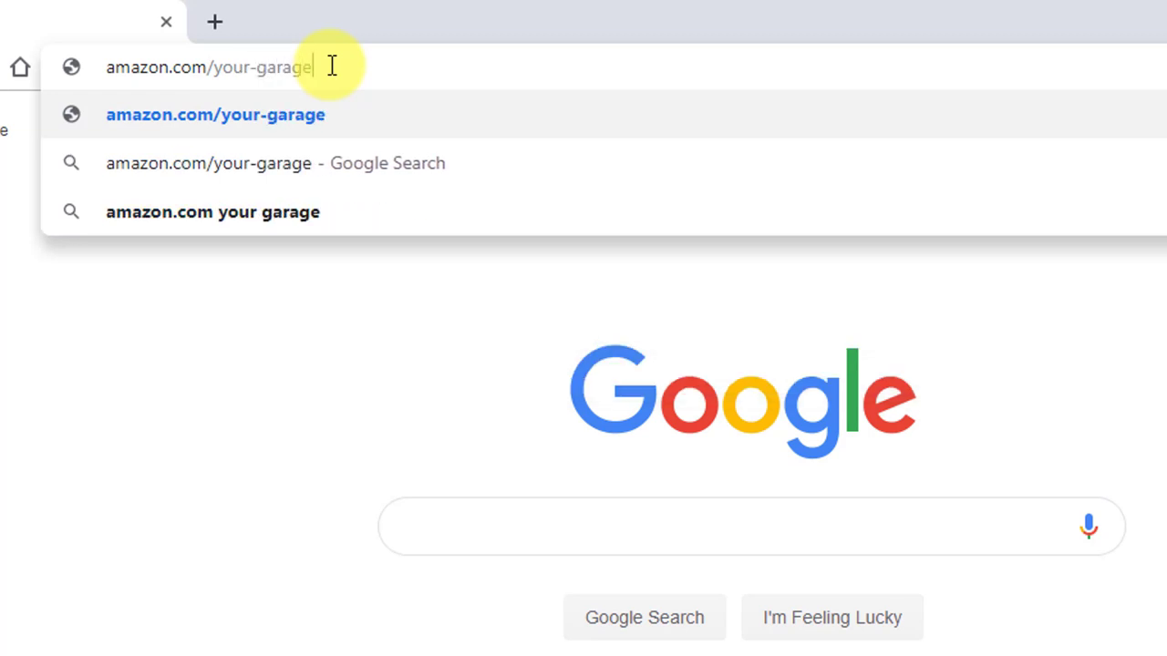
key(Return)
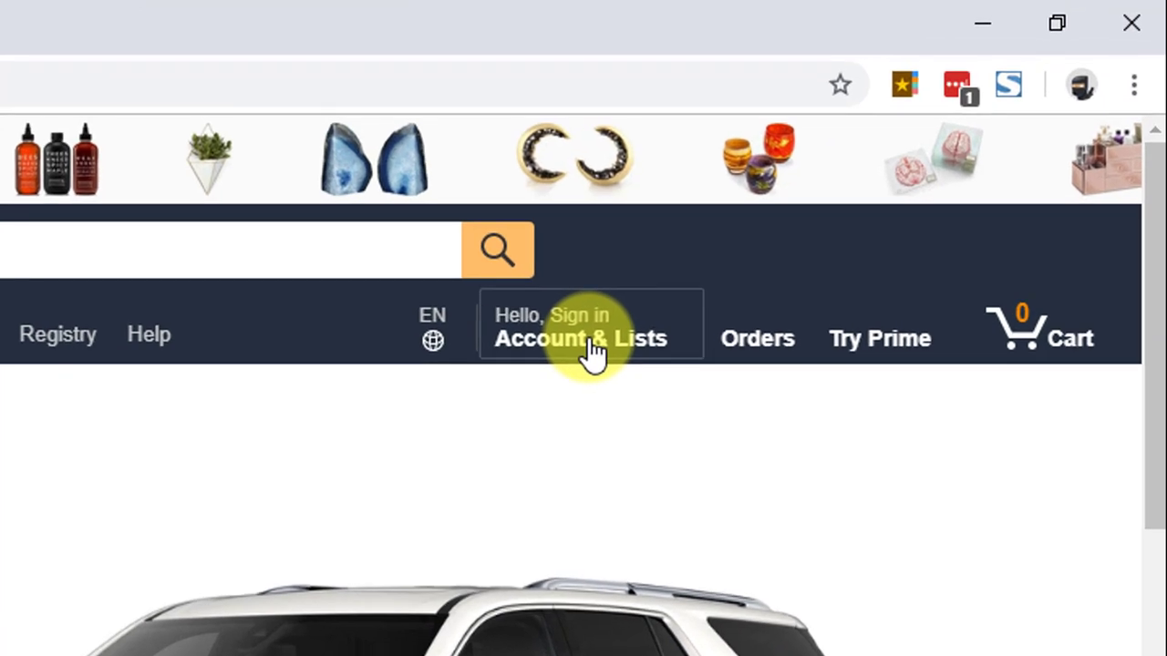
Step: Sign in to the Amazon account and return to Your Garage
click(591, 351)
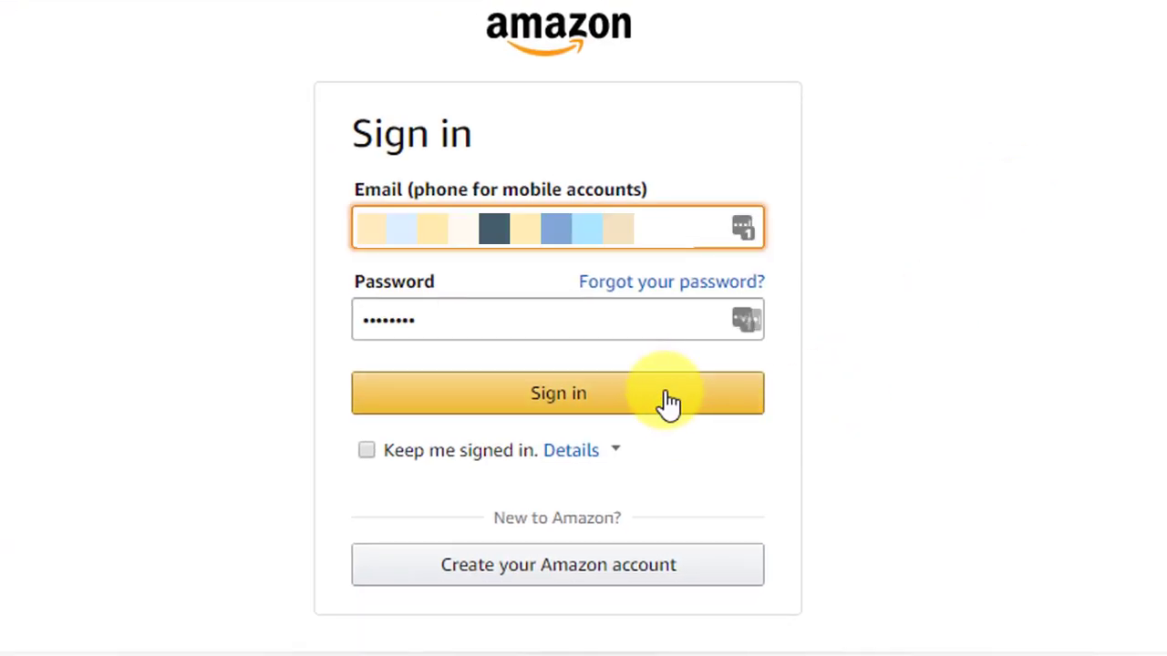
click(665, 397)
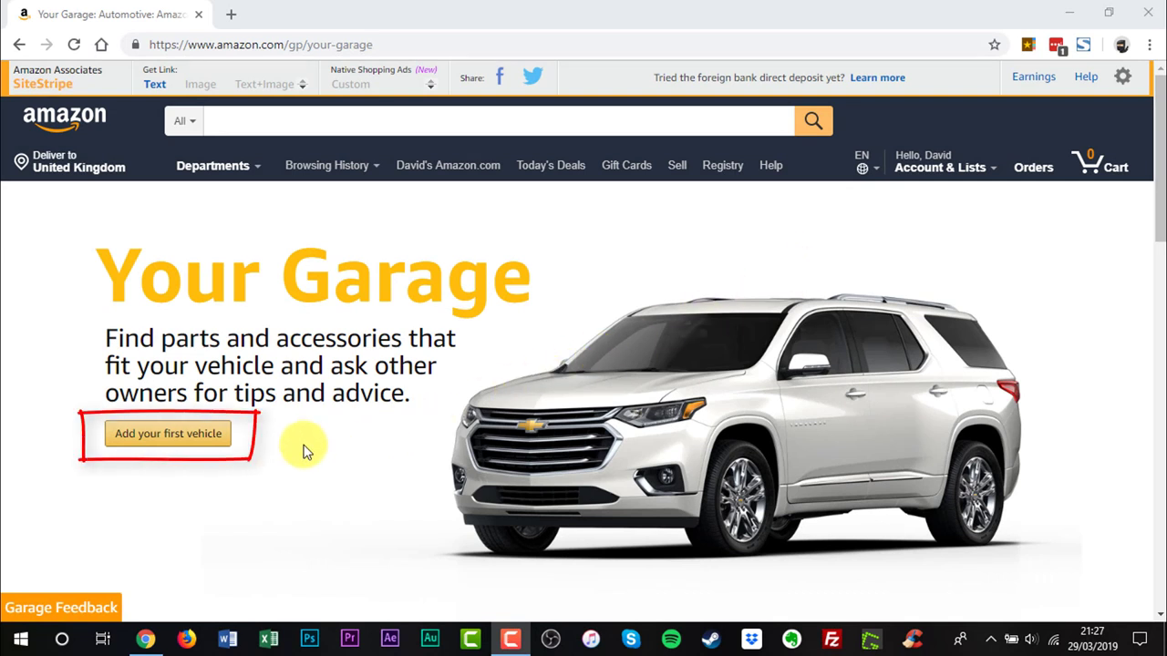
Step: Add a Car, Truck, SUV or Van: a 2016 BMW 428i, to the garage
click(164, 438)
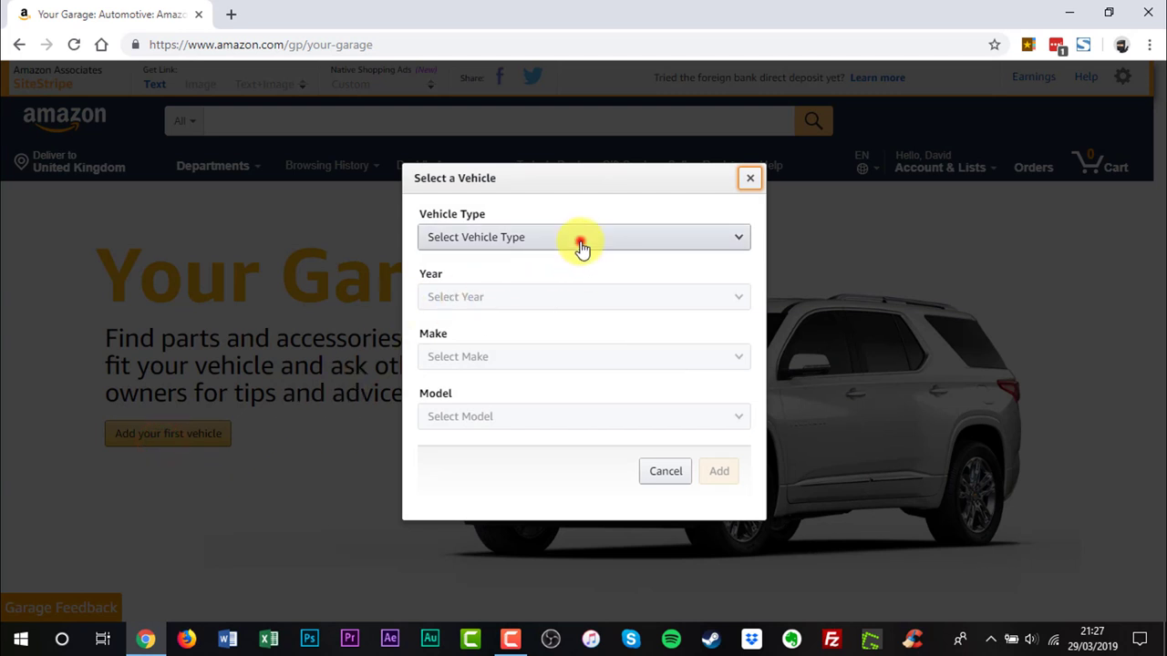
click(579, 243)
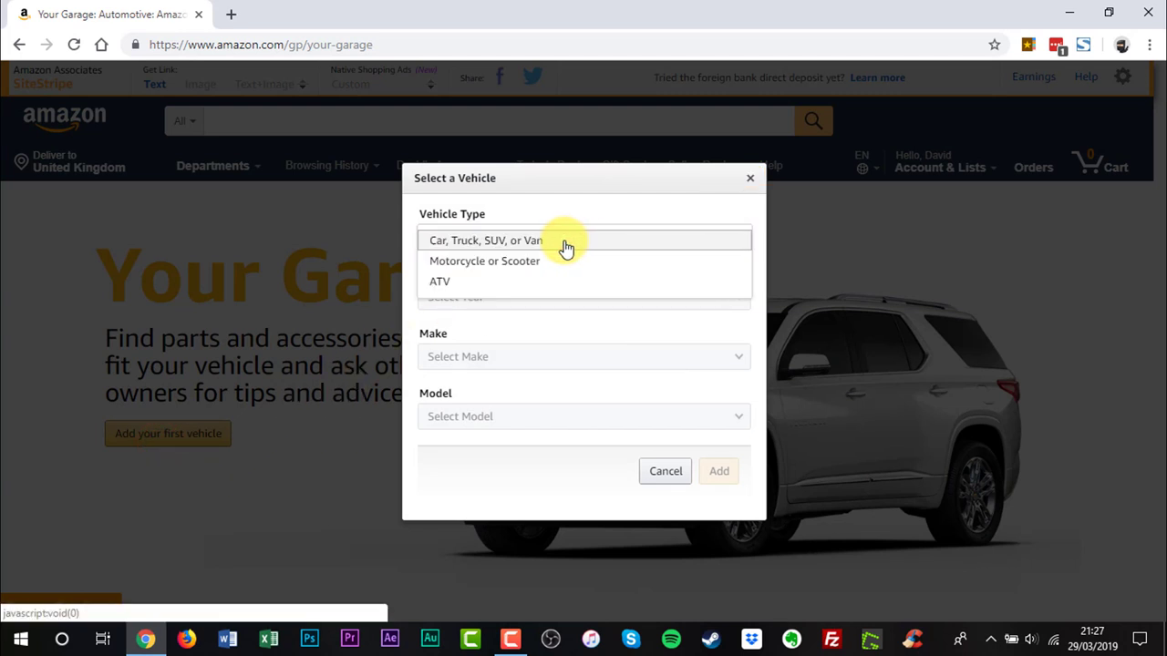
click(476, 240)
click(527, 299)
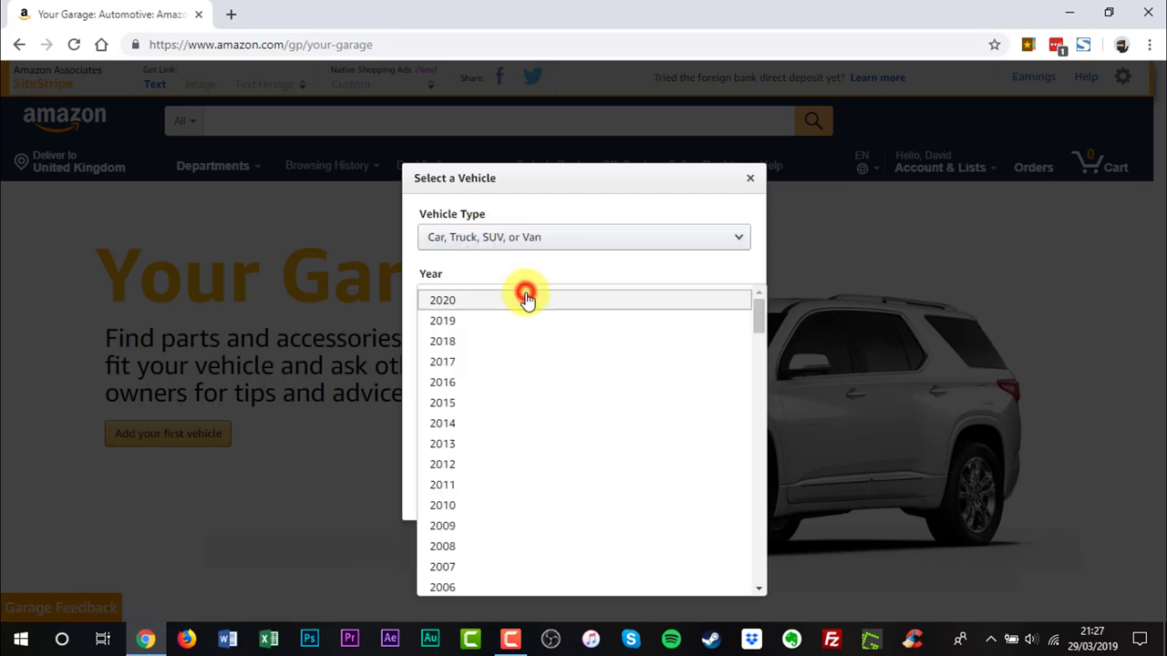
click(443, 384)
click(536, 363)
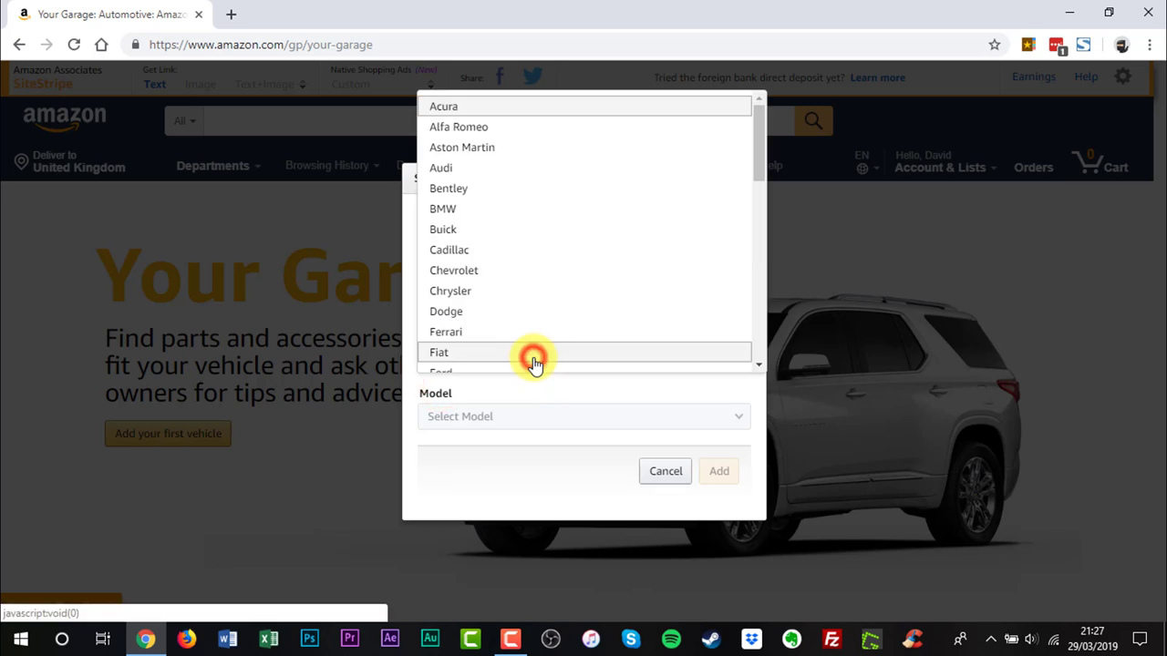
click(463, 218)
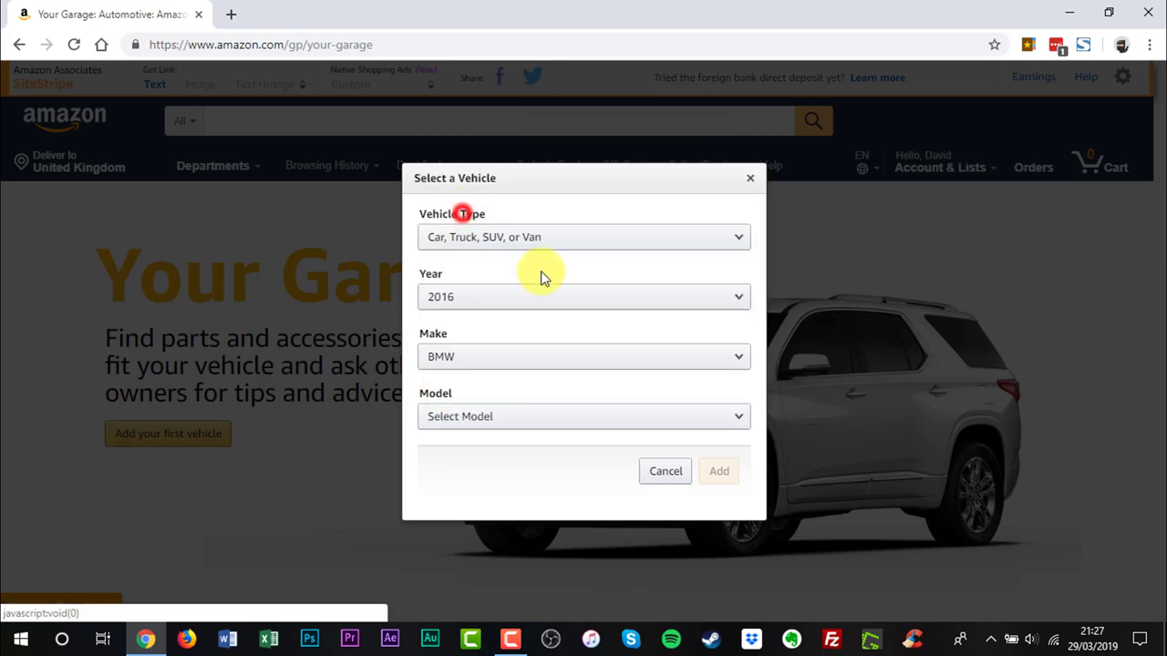
click(623, 415)
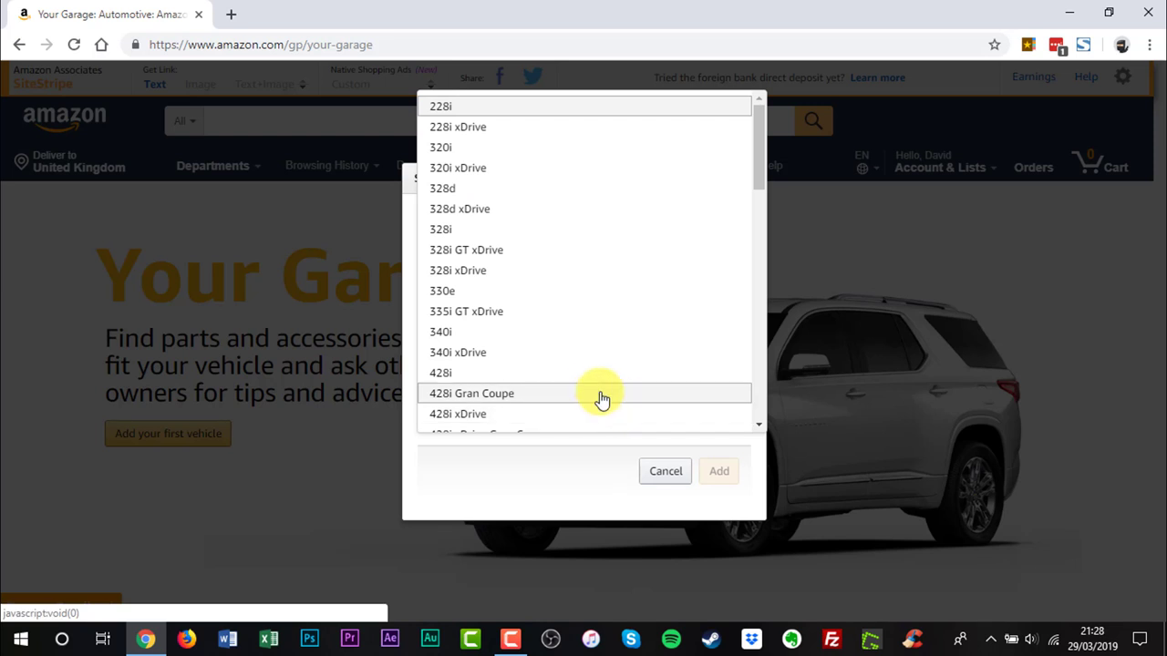
click(466, 373)
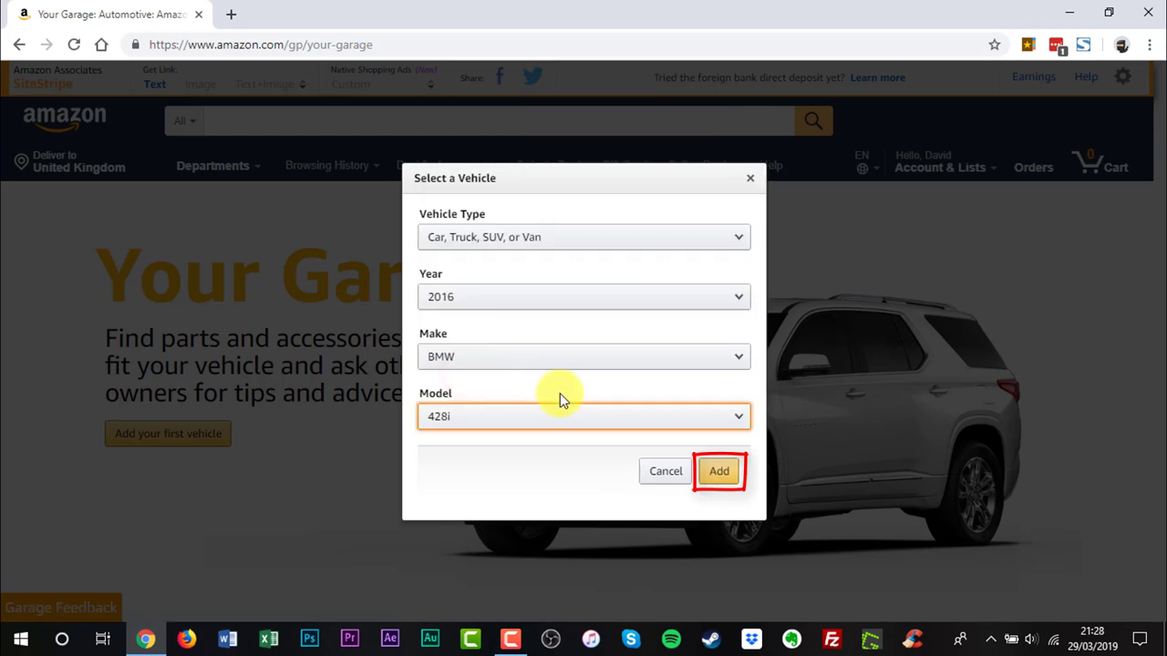
click(719, 472)
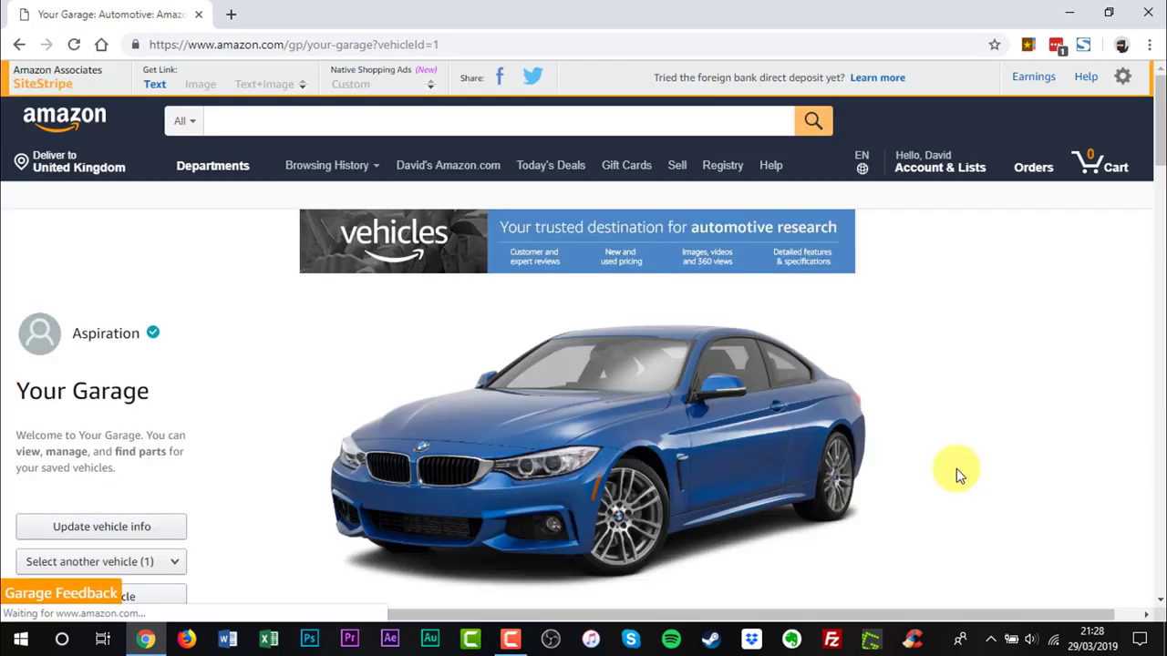
Step: Set the 428i to 2 Door Convertible, 2.0L L4 turbo, body code F32, ZF 6-speed manual
drag(1158, 164, 1157, 178)
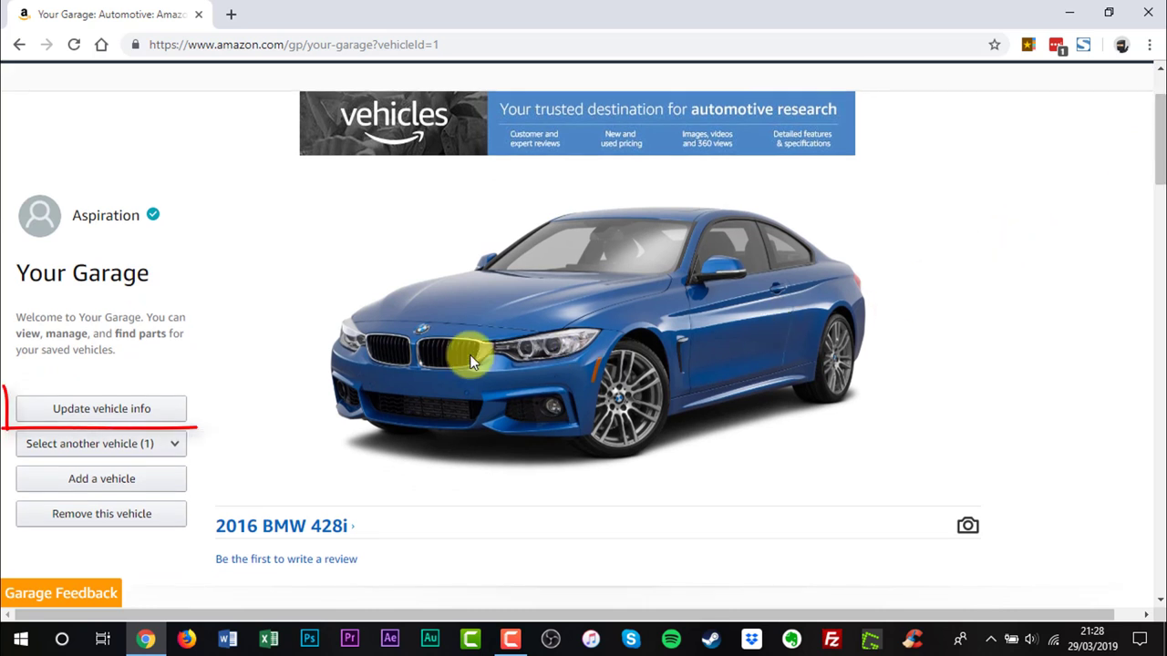
click(107, 418)
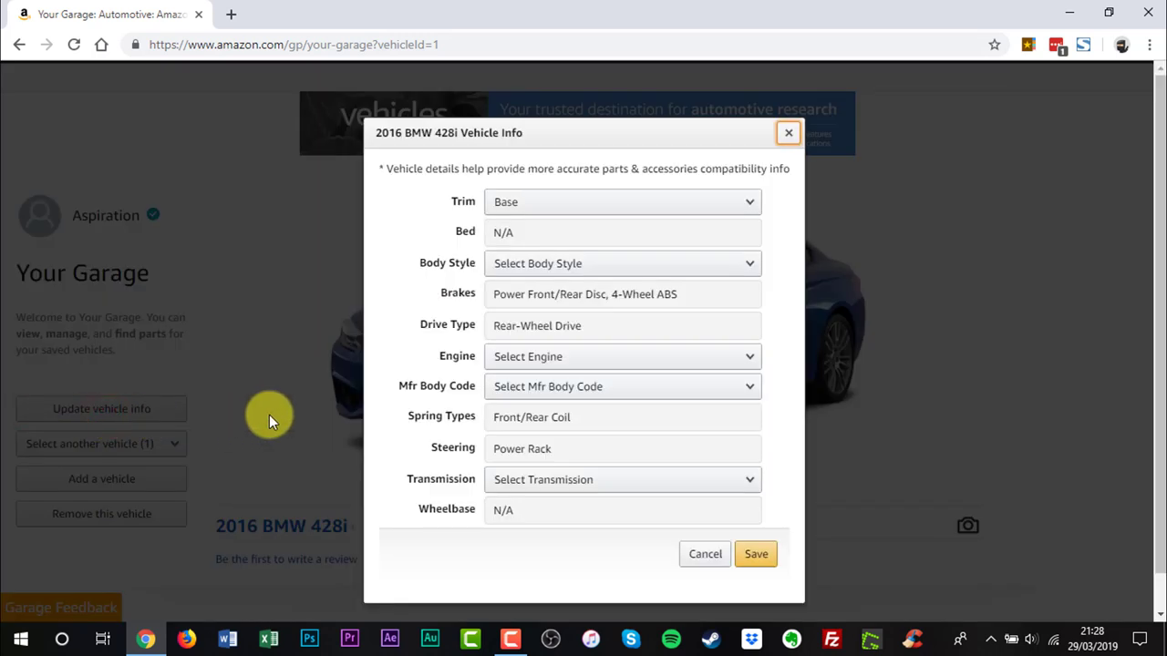
click(756, 203)
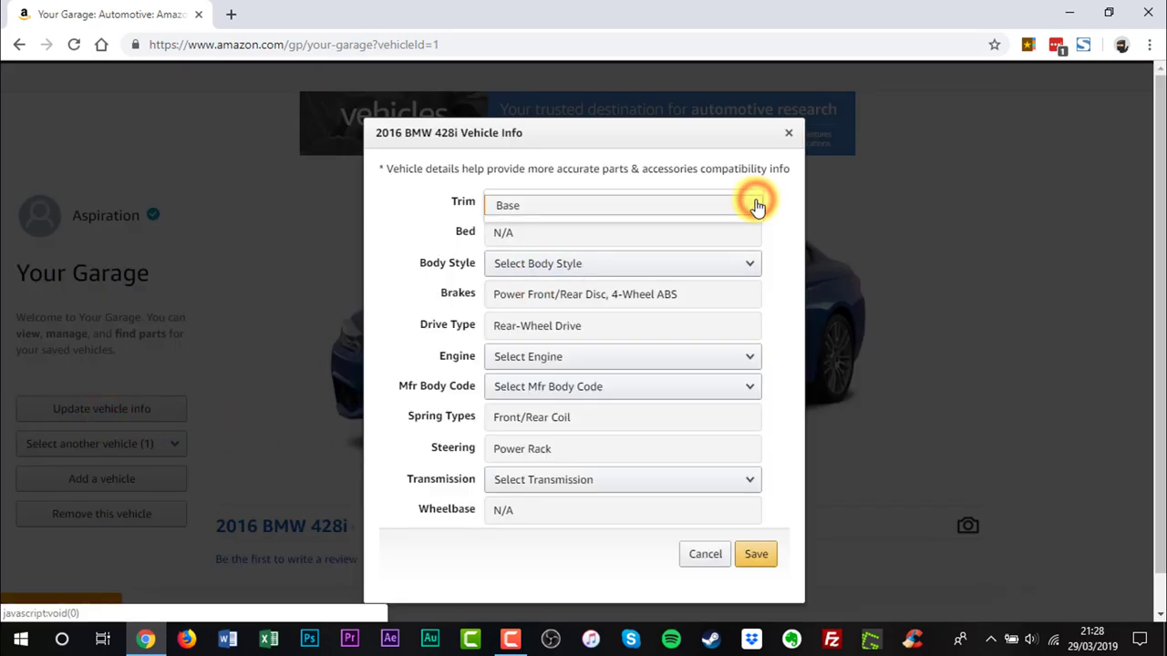
click(750, 269)
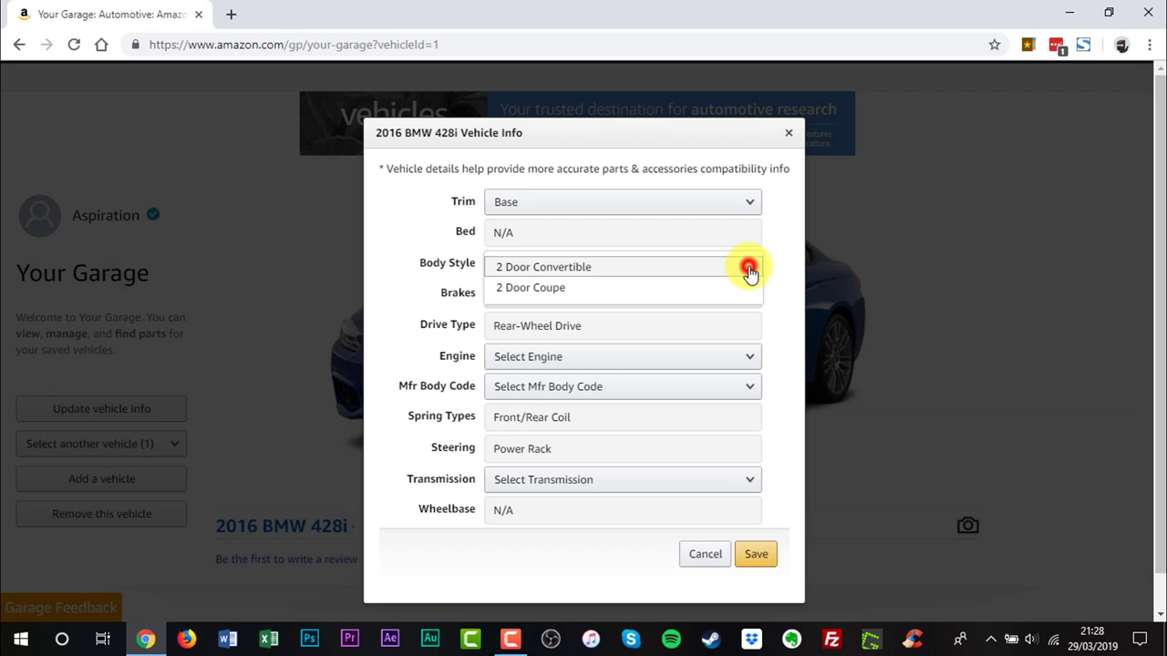
click(573, 266)
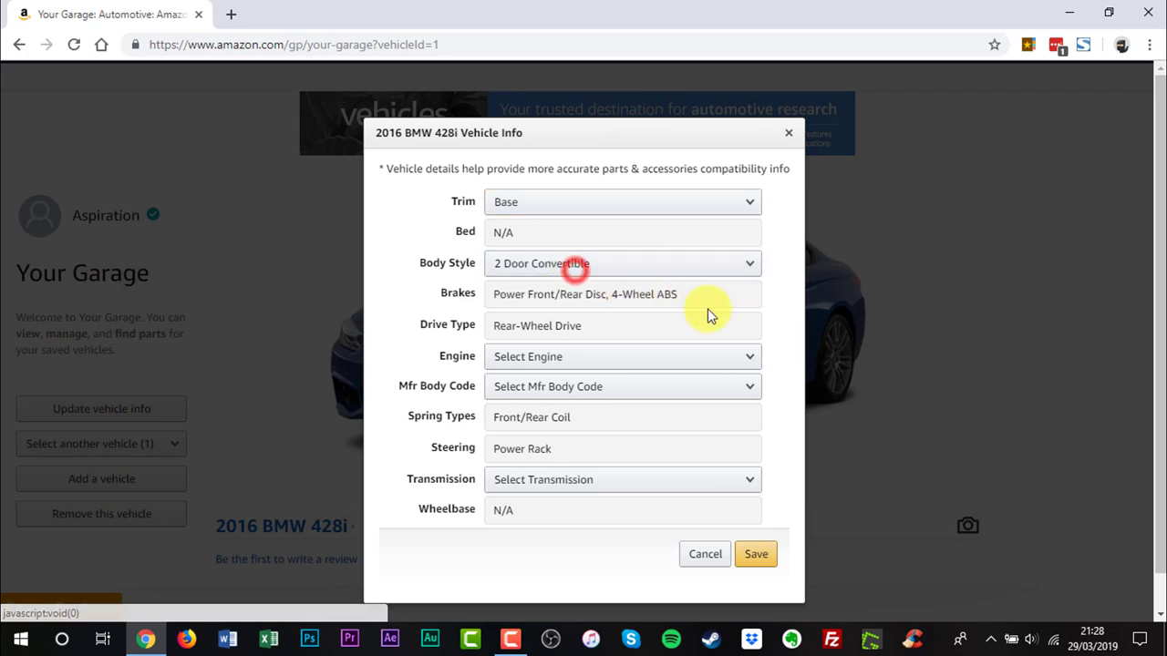
click(748, 360)
click(725, 360)
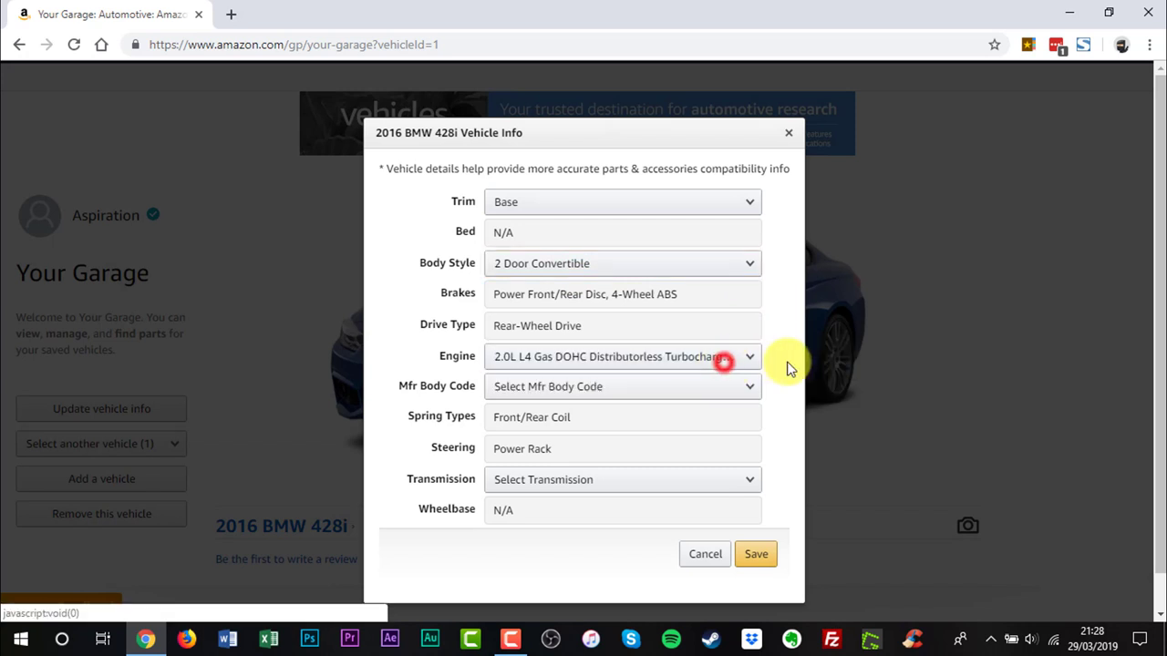
click(743, 388)
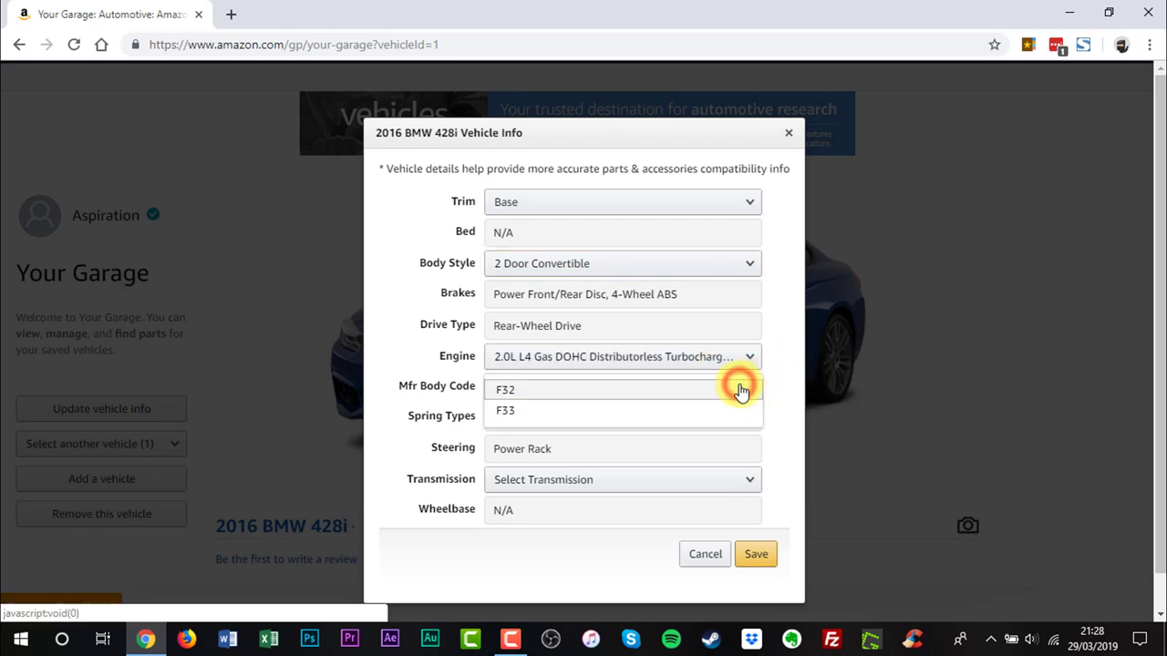
click(741, 390)
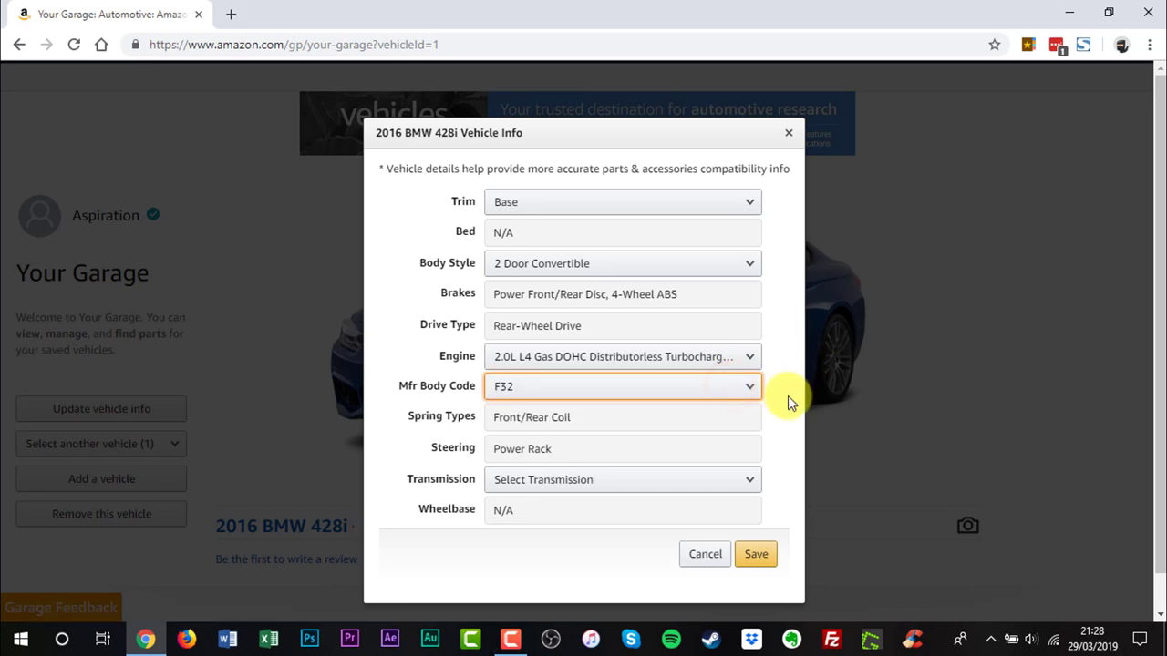
click(751, 481)
click(699, 483)
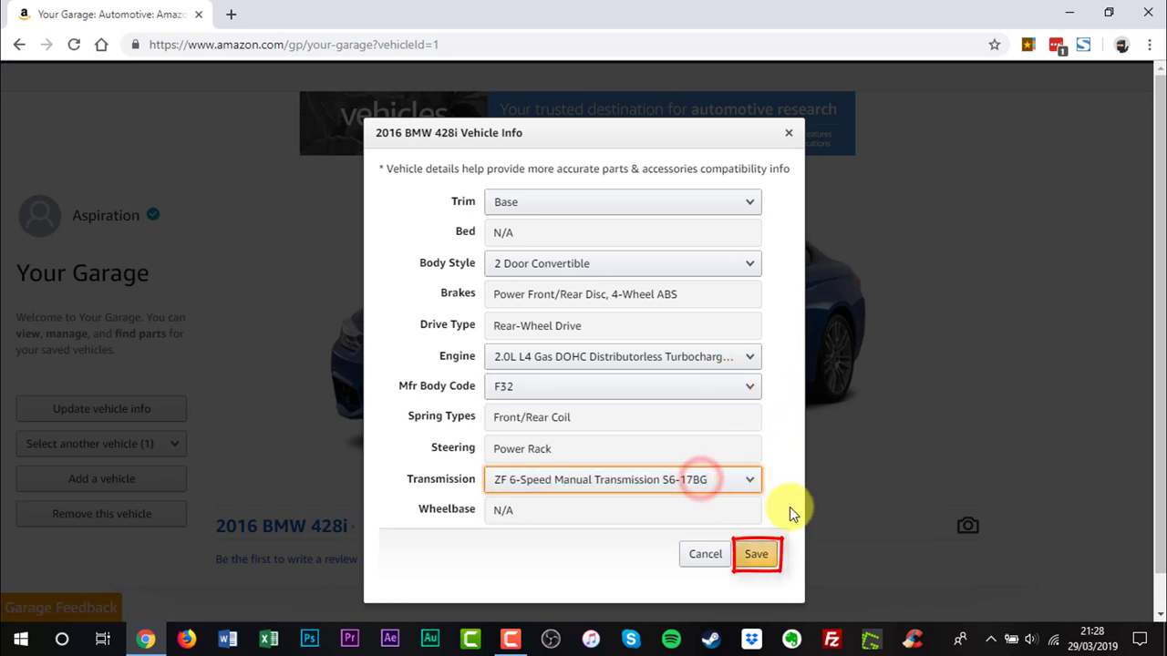
click(756, 565)
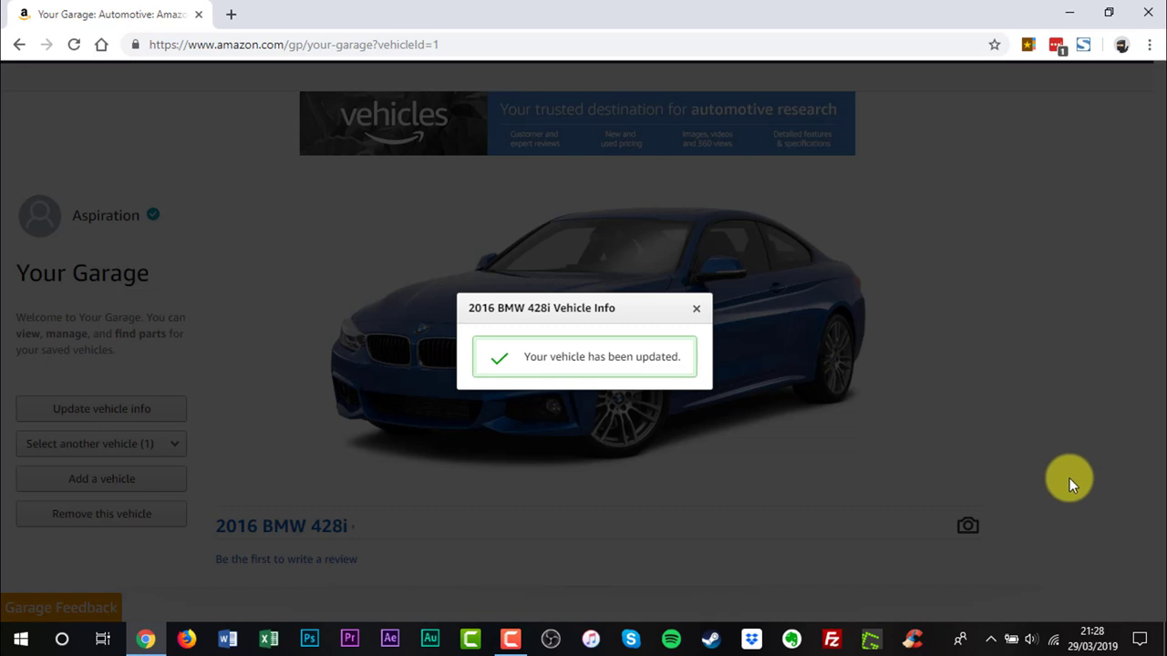
Step: Dismiss the update confirmation and enter 'exhaust systems' in the vehicle's parts search box
click(697, 310)
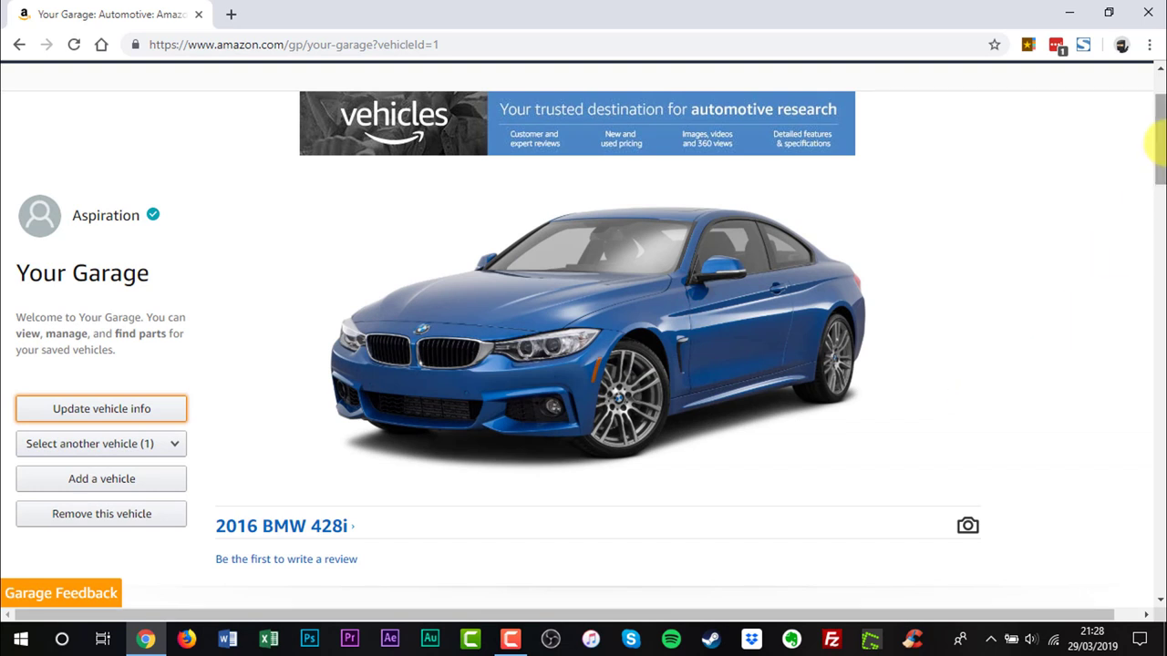
drag(1162, 146, 1160, 244)
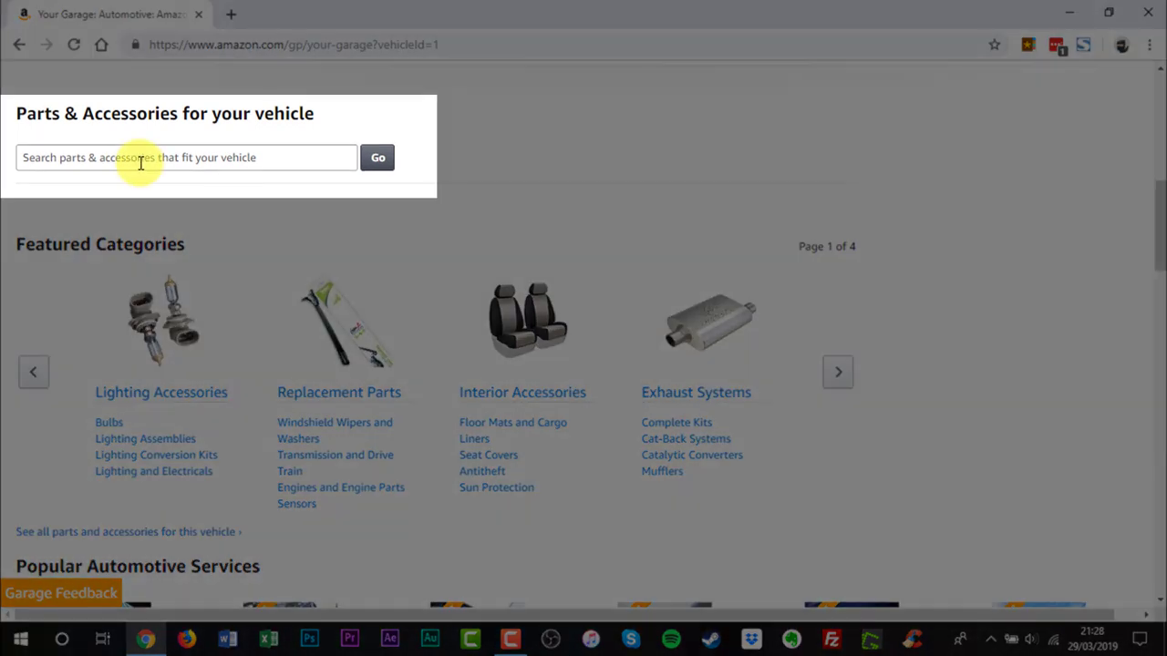
click(141, 162)
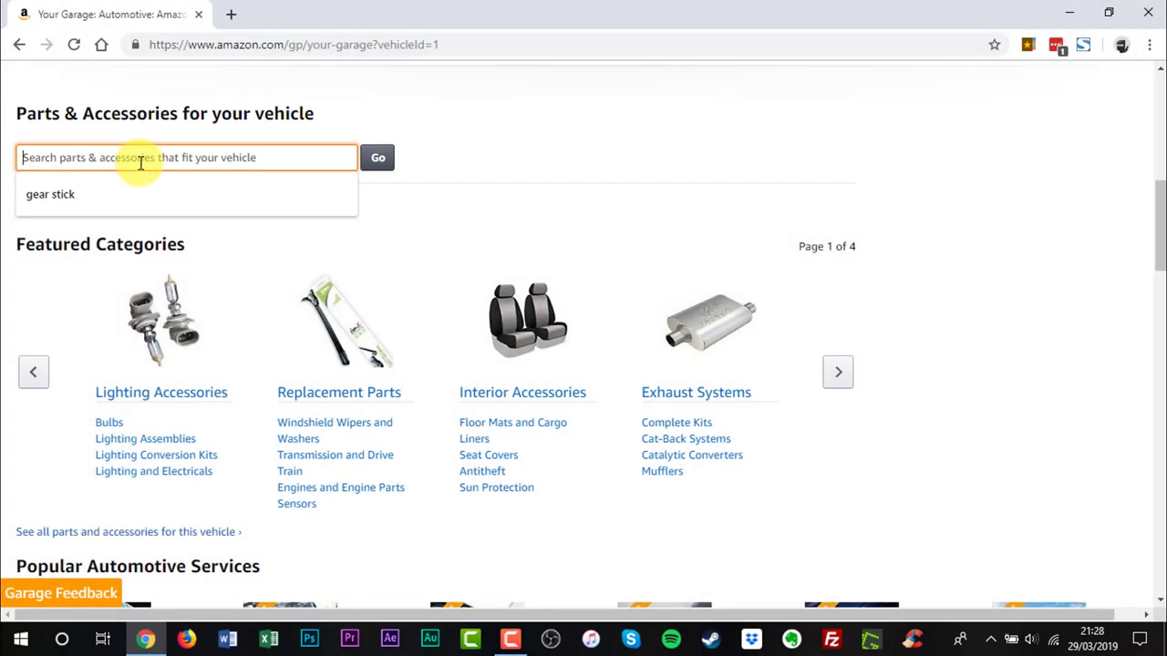
text(exhaust systems)
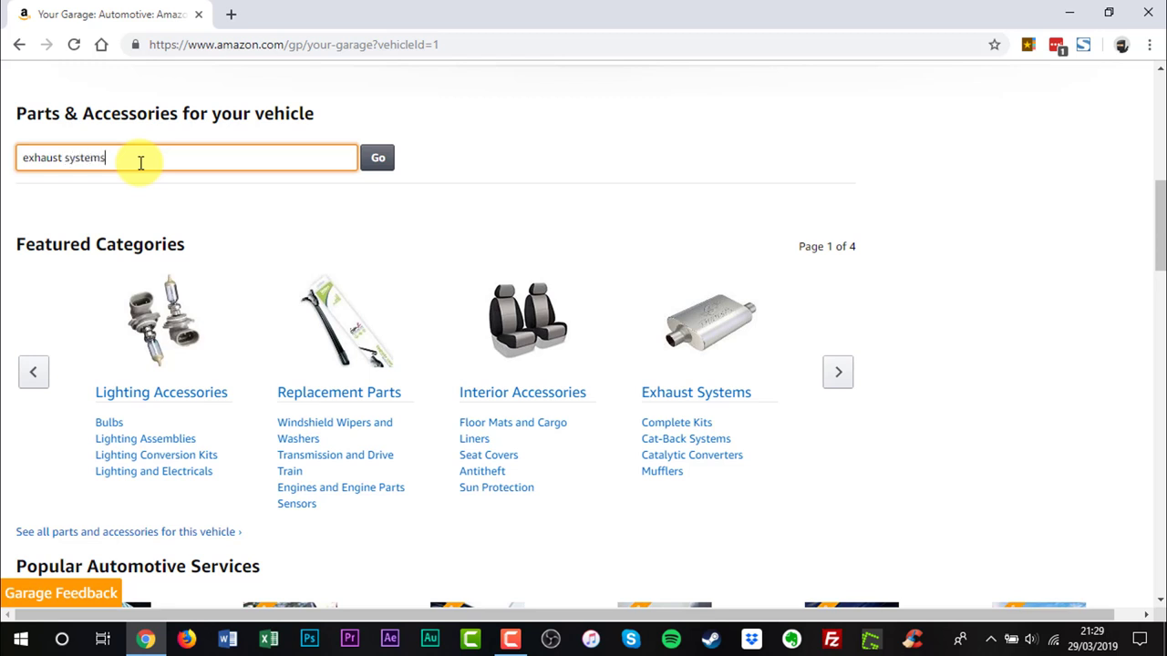
Step: Run the 'exhaust systems' search and scroll through the results fitting the 428i
click(380, 163)
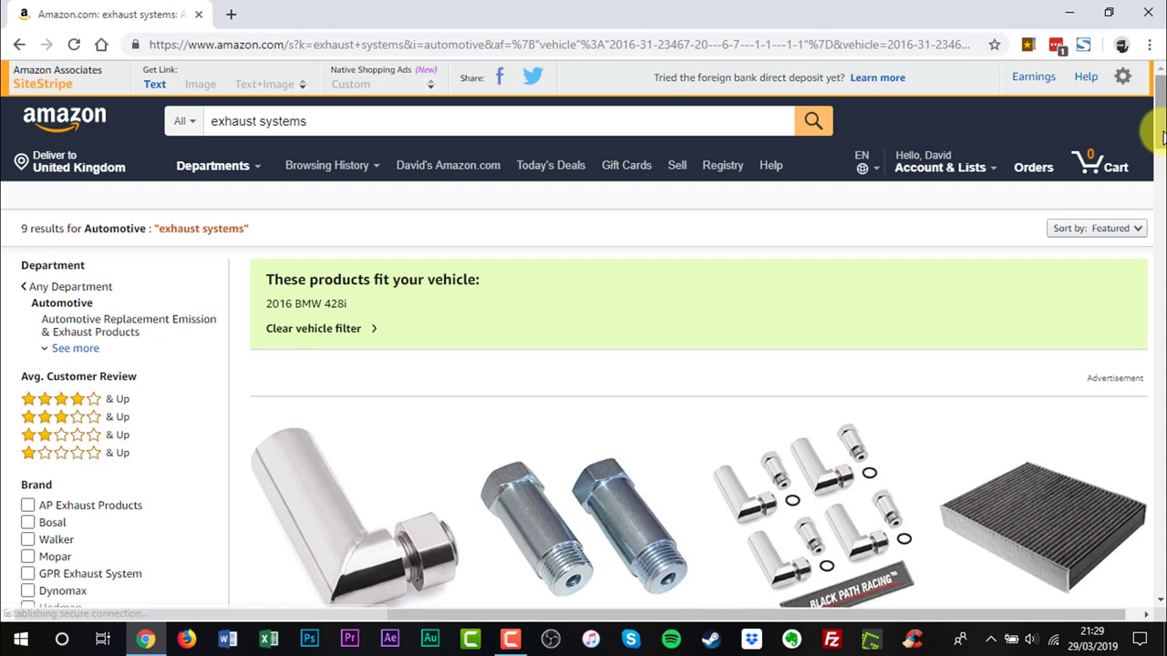
drag(1159, 135, 1160, 164)
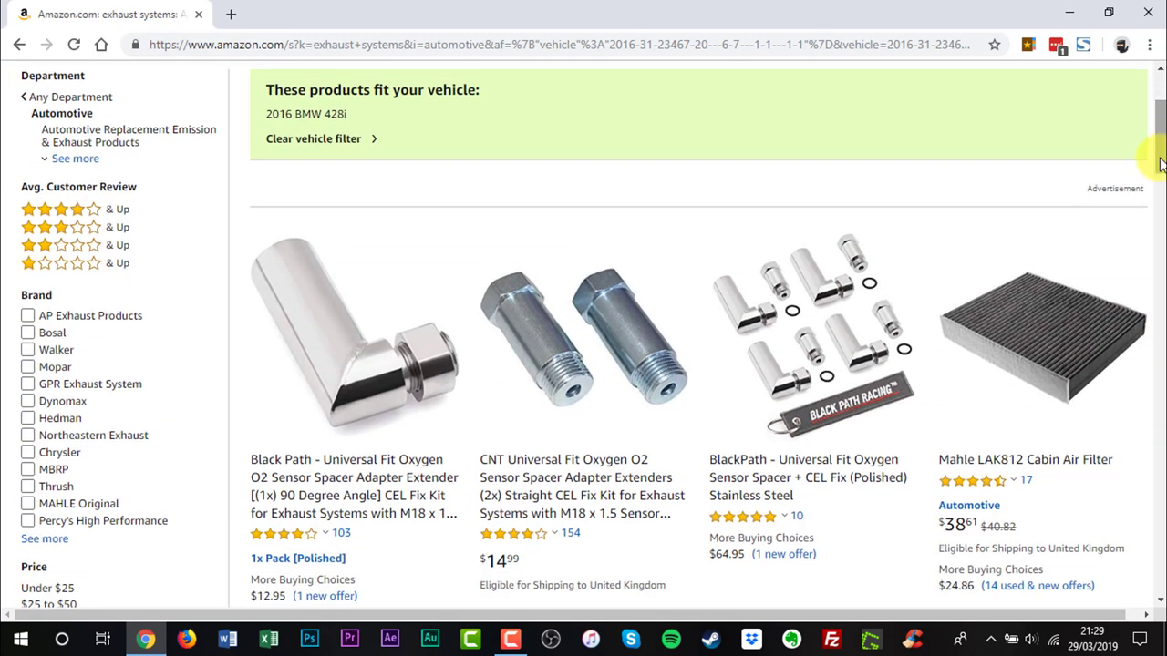